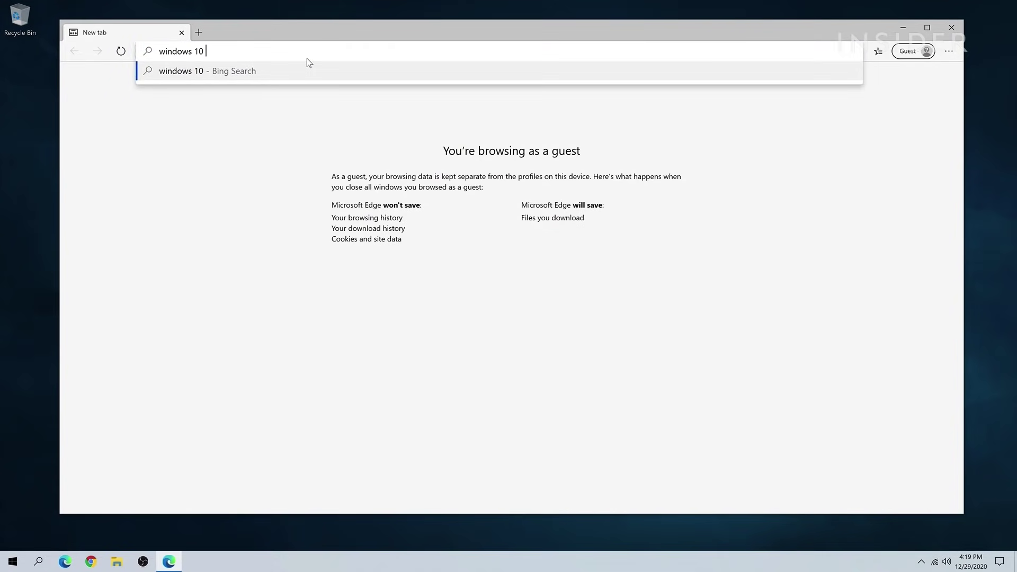
# Search 'windows 10 download', open Microsoft's Download Windows 10 page and download the Media Creation Tool
pyautogui.press('Return')
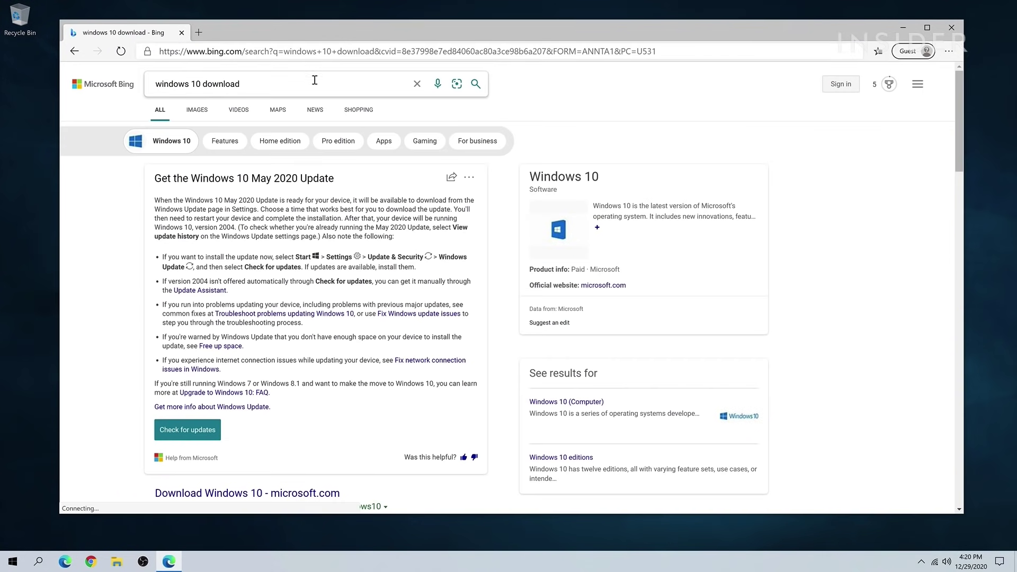
pyautogui.scroll(-4, 312, 256)
pyautogui.click(279, 291)
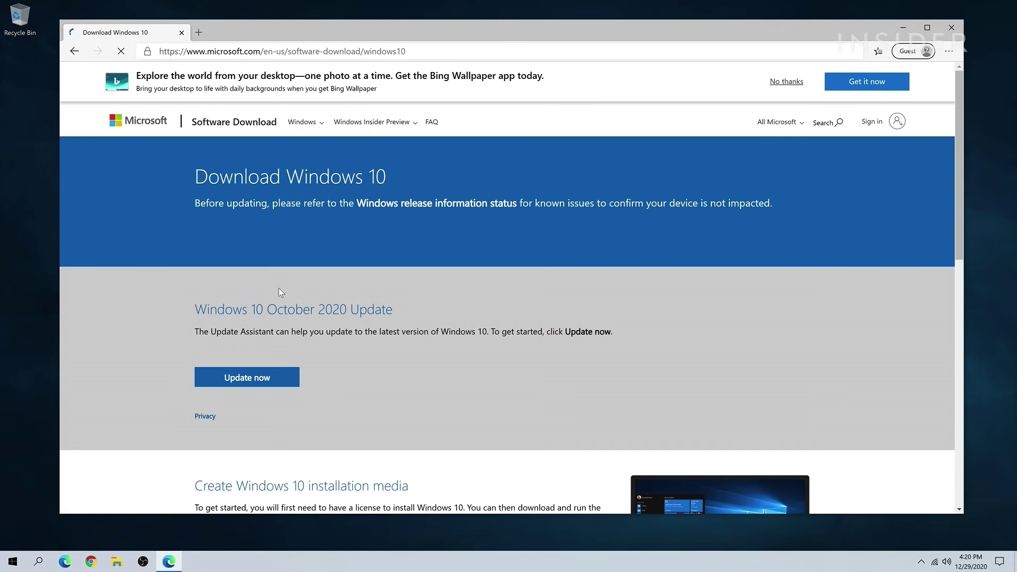
pyautogui.scroll(-3, 352, 330)
pyautogui.scroll(-1, 351, 330)
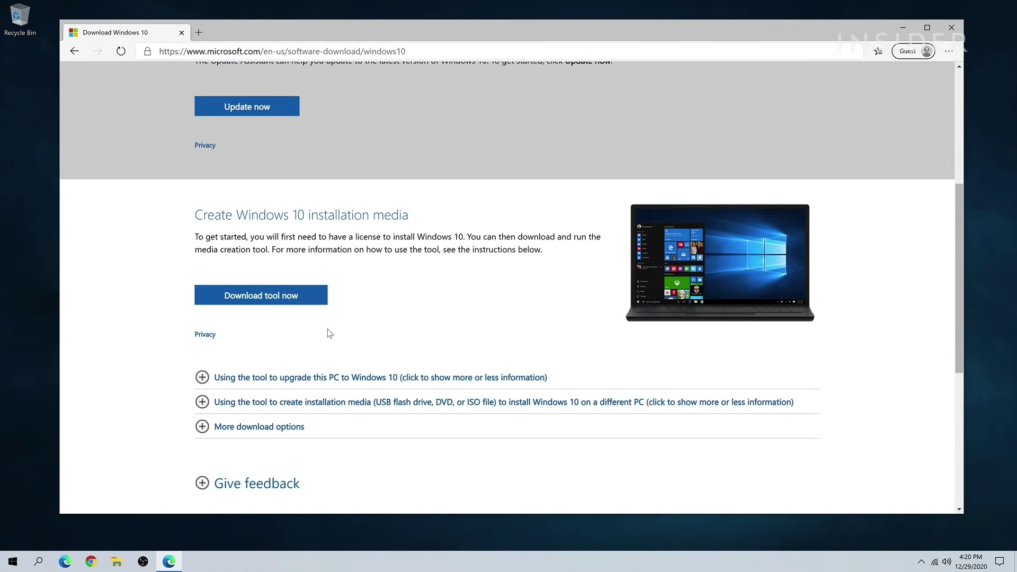
pyautogui.click(297, 300)
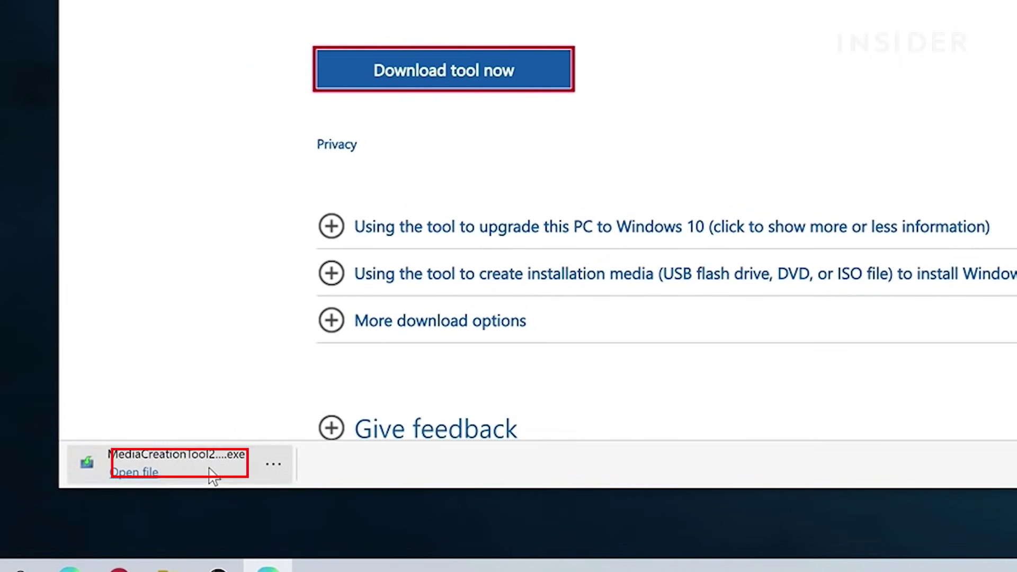
# Launch the Media Creation Tool with admin rights, accept the license, and choose installation media for another PC
pyautogui.click(208, 474)
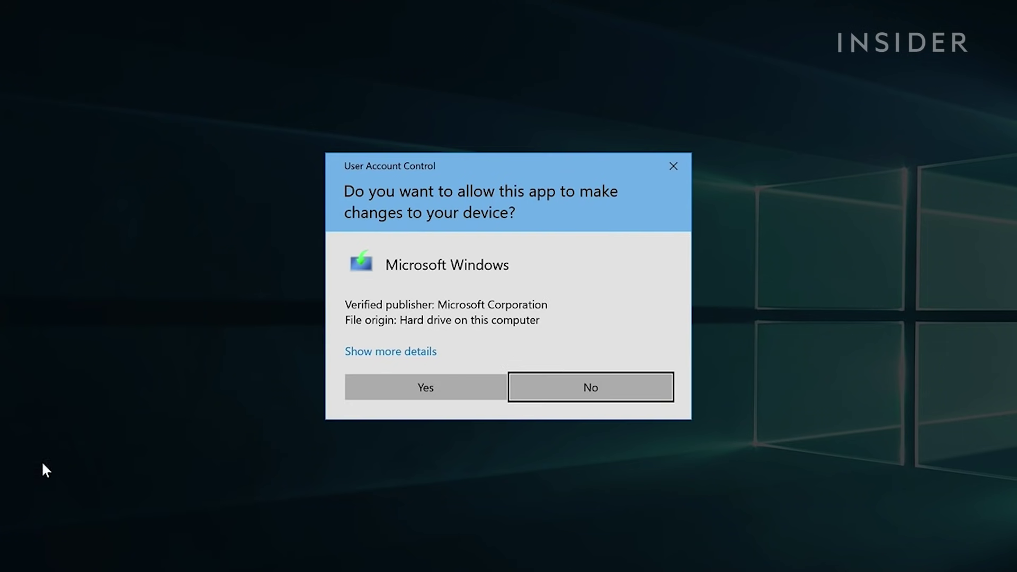
pyautogui.click(392, 395)
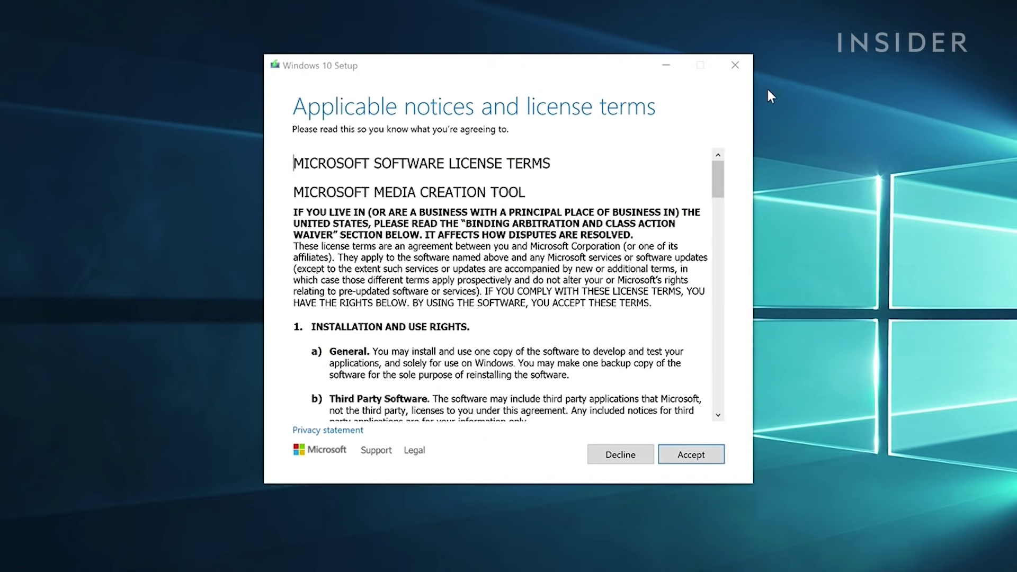
pyautogui.click(694, 455)
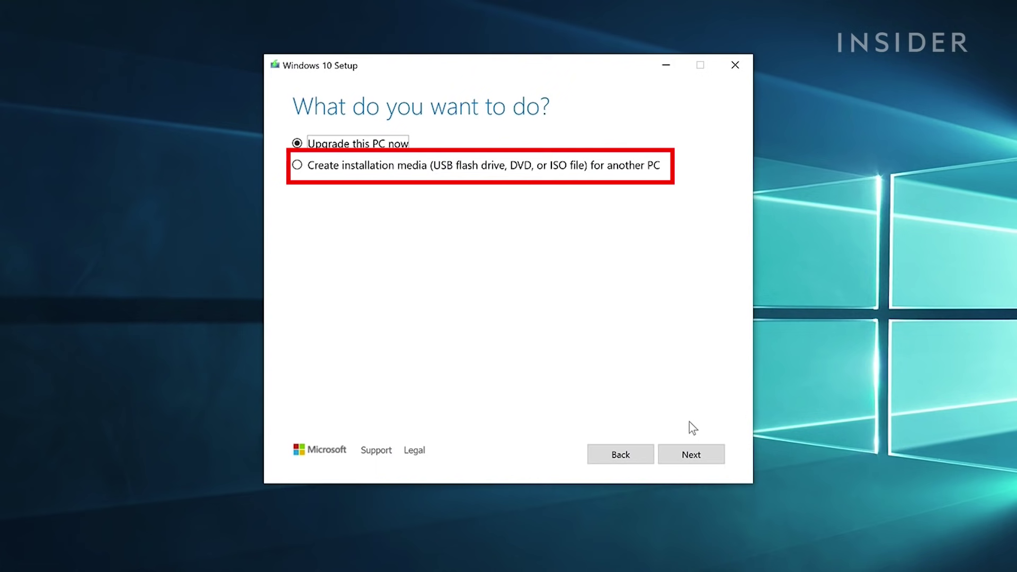
pyautogui.click(609, 167)
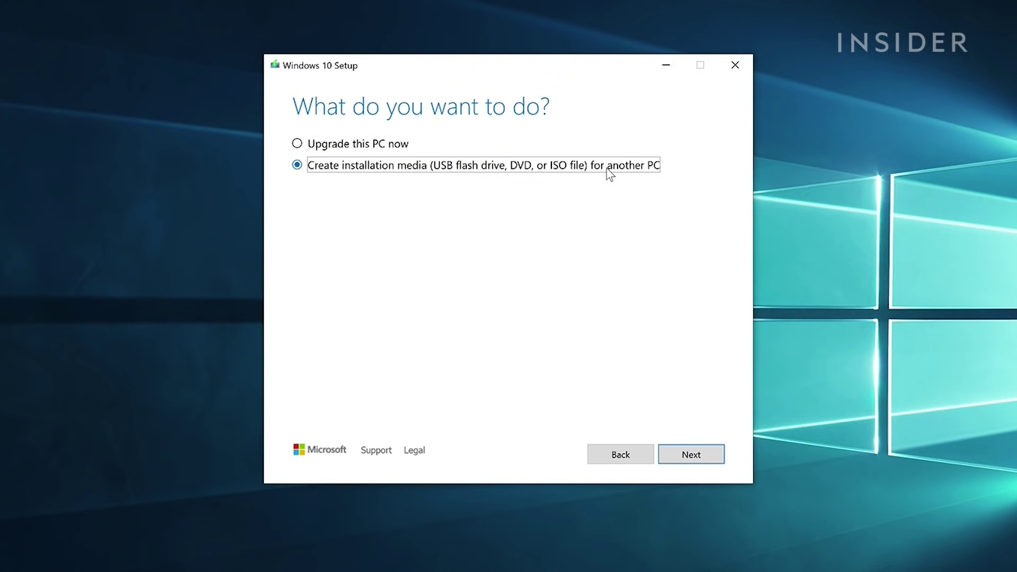
pyautogui.click(686, 451)
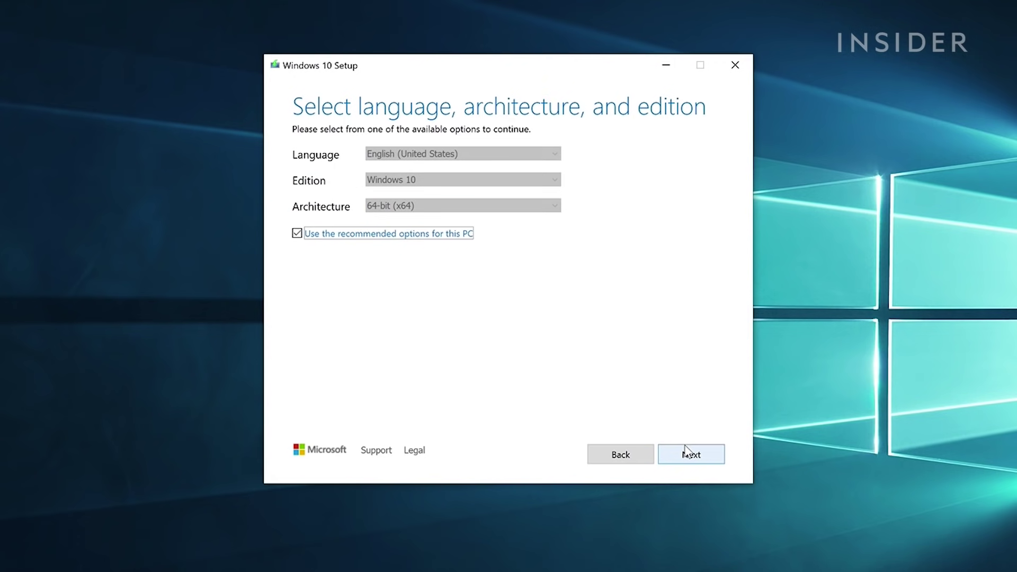
# Keep English 64-bit Windows 10 and write it to the USB flash drive D:
pyautogui.click(685, 449)
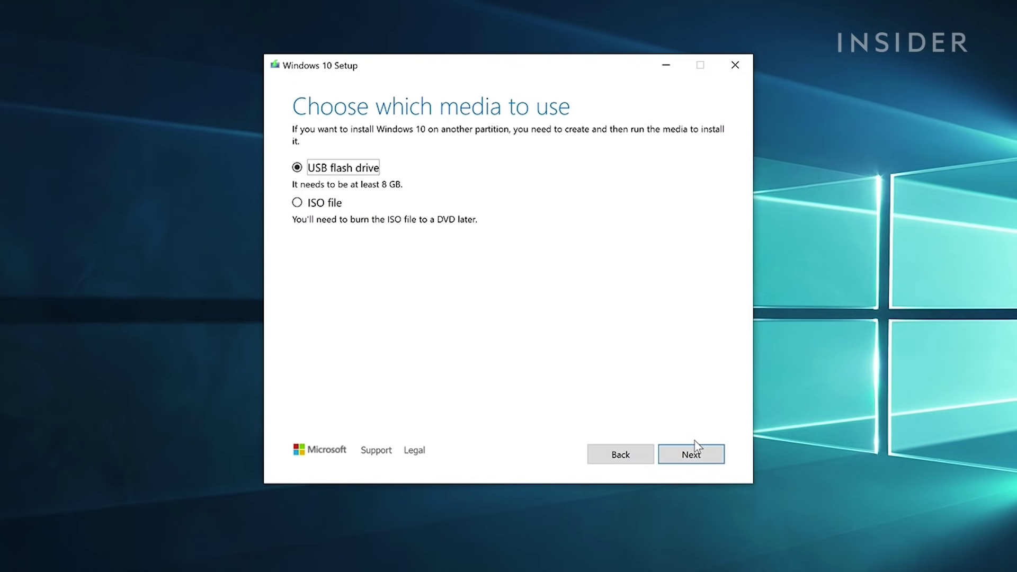
pyautogui.click(693, 454)
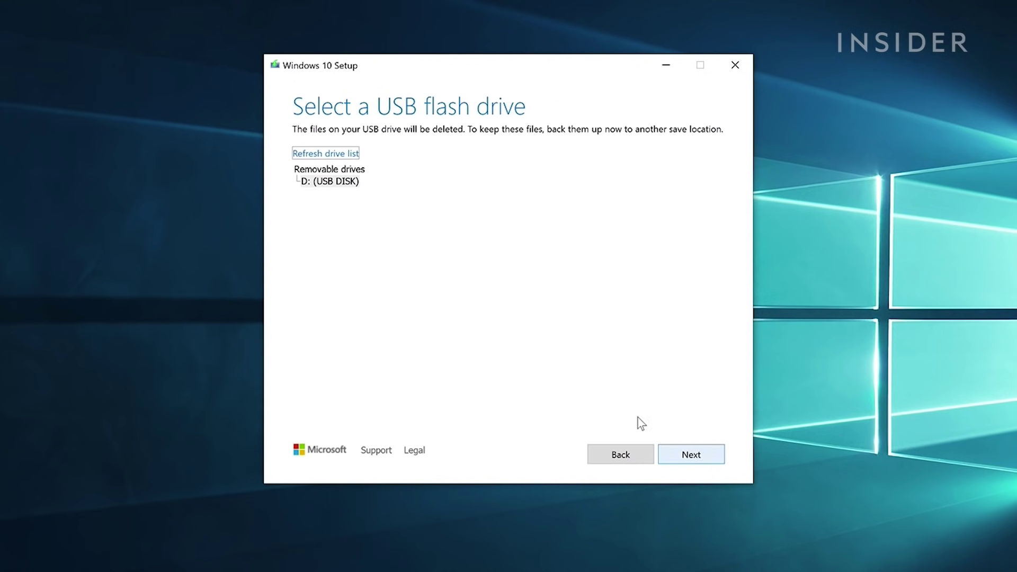
pyautogui.click(312, 182)
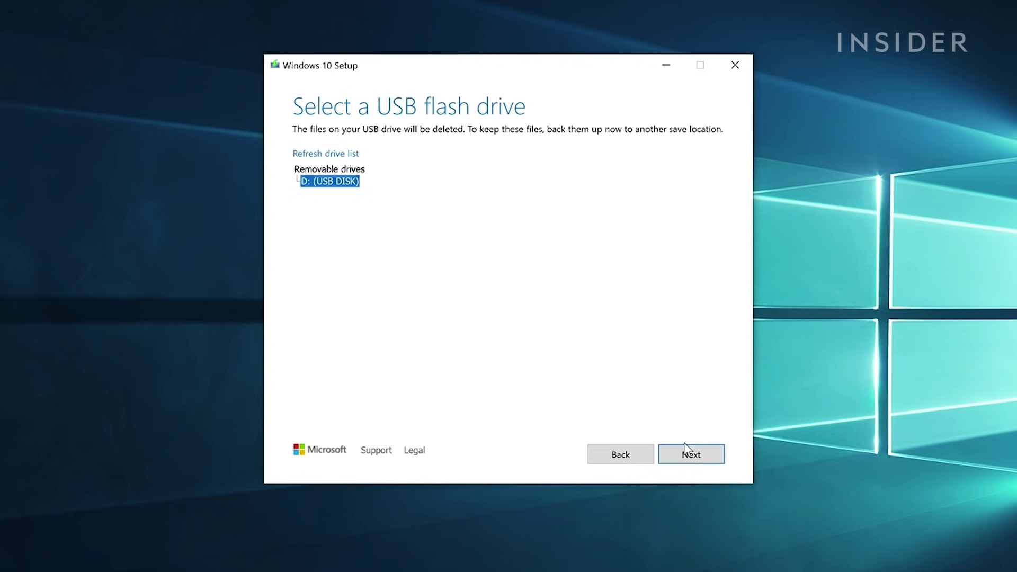
pyautogui.click(688, 454)
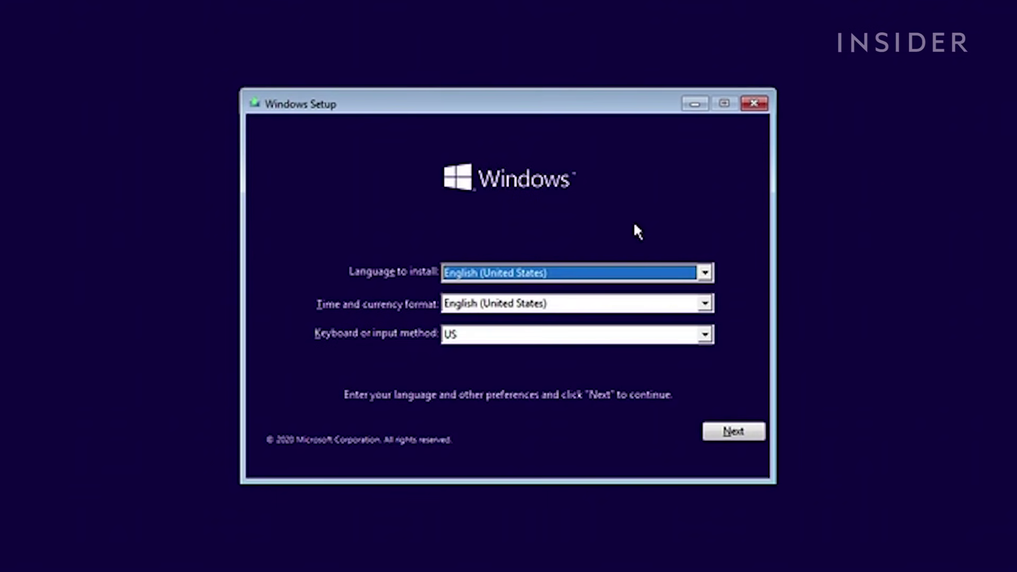
# Start Windows Setup with English (United States) and US keyboard, skipping the product key
pyautogui.click(733, 433)
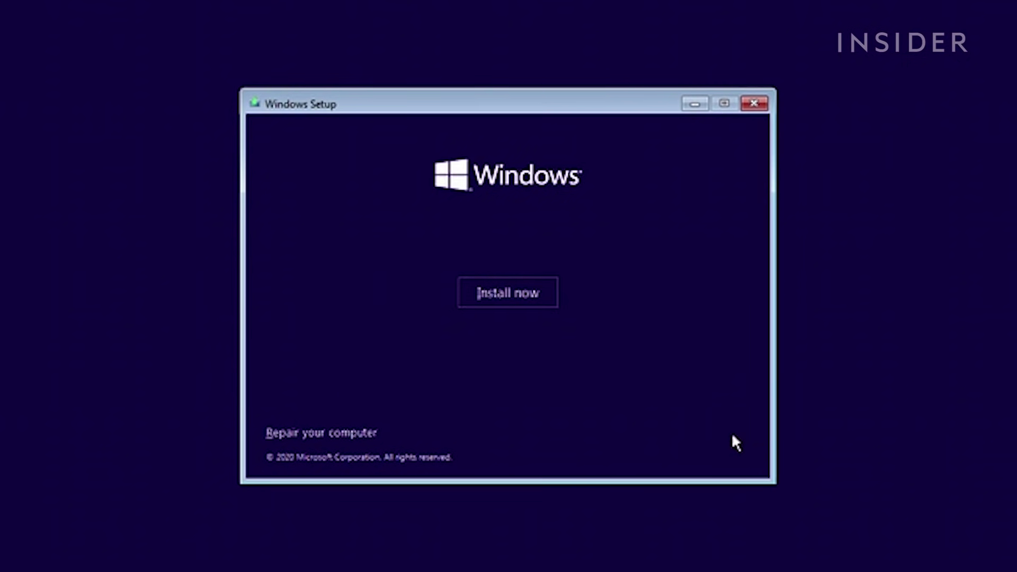
pyautogui.click(508, 292)
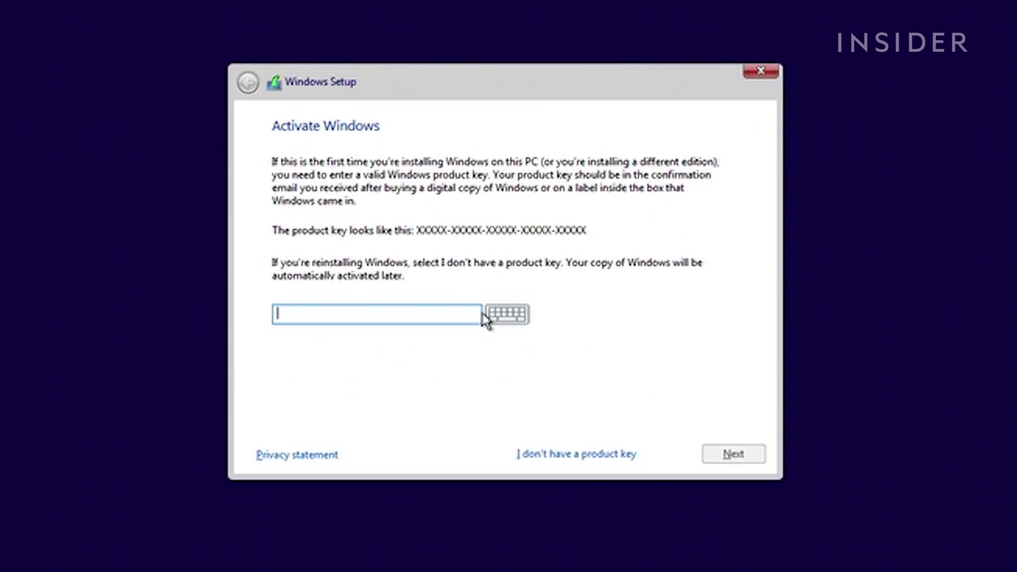
pyautogui.click(601, 449)
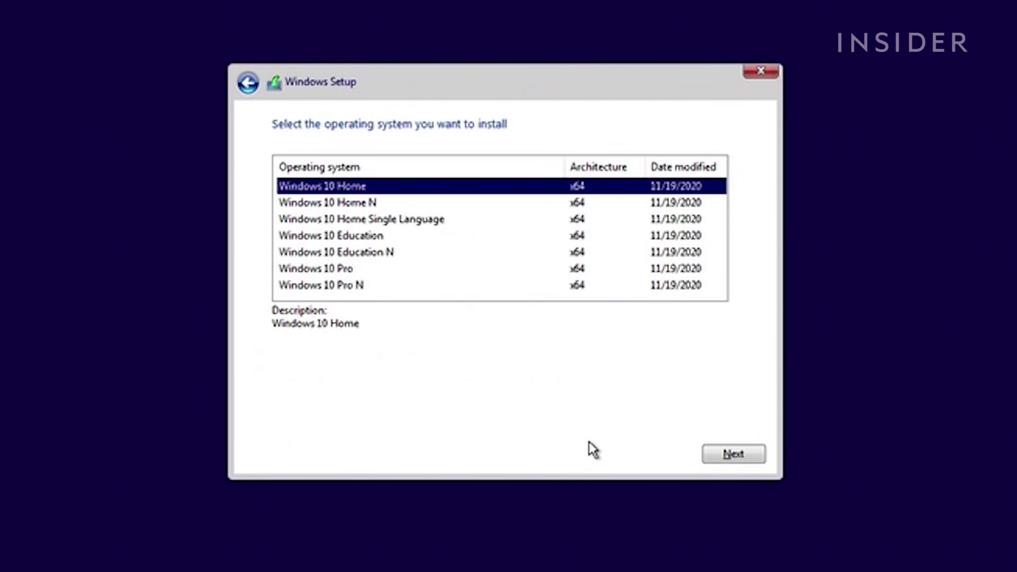
# Choose Windows 10 Home and accept the license terms
pyautogui.click(715, 454)
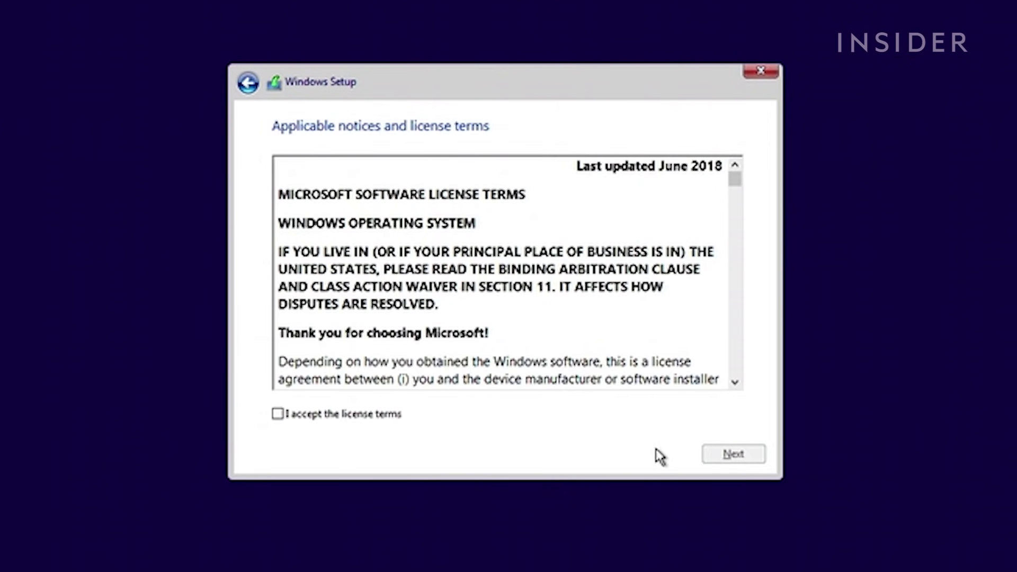
pyautogui.click(370, 420)
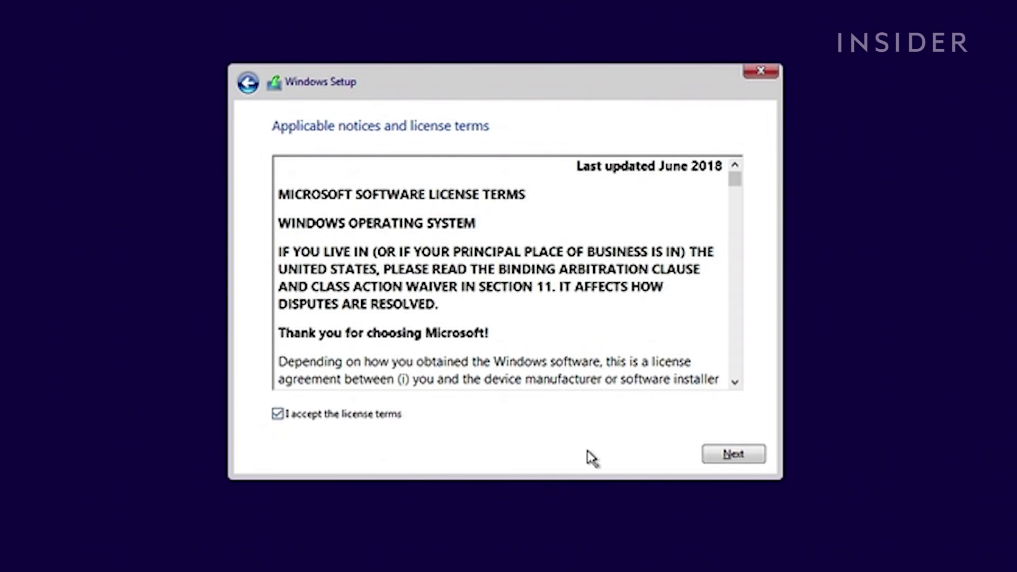
pyautogui.click(718, 457)
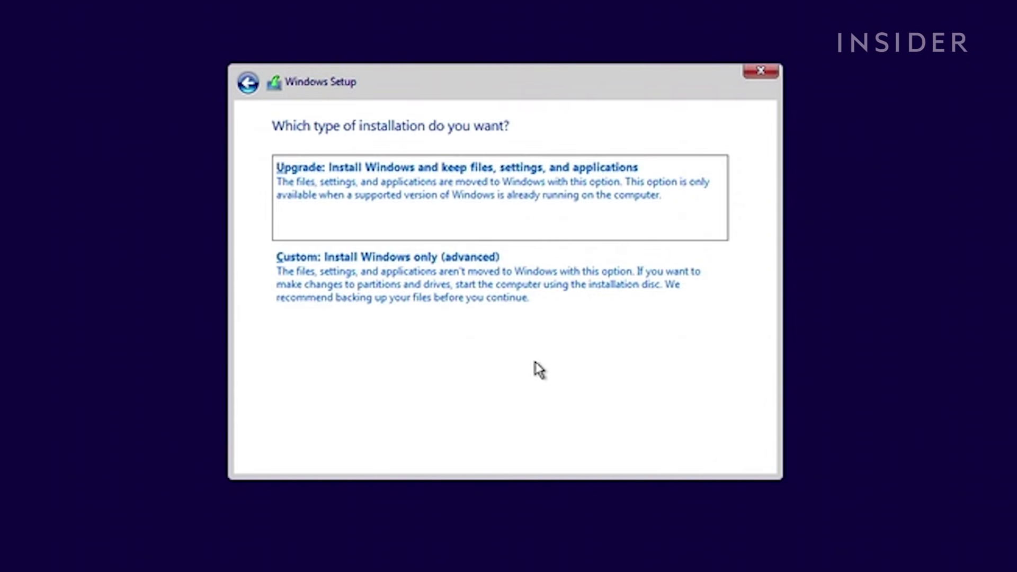
# Run a custom Windows-only install onto Drive 0 Partition 3
pyautogui.click(498, 294)
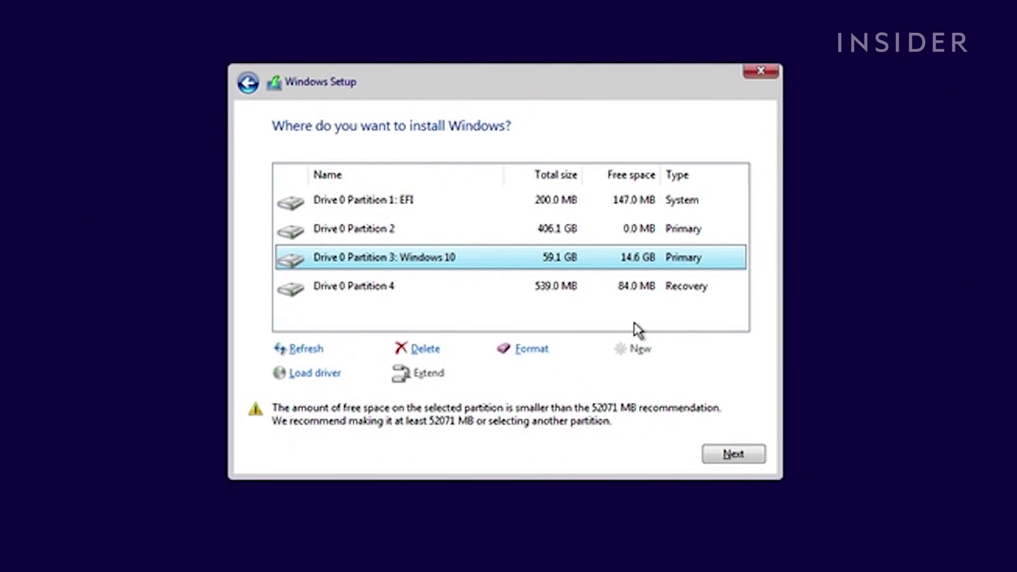
pyautogui.click(744, 456)
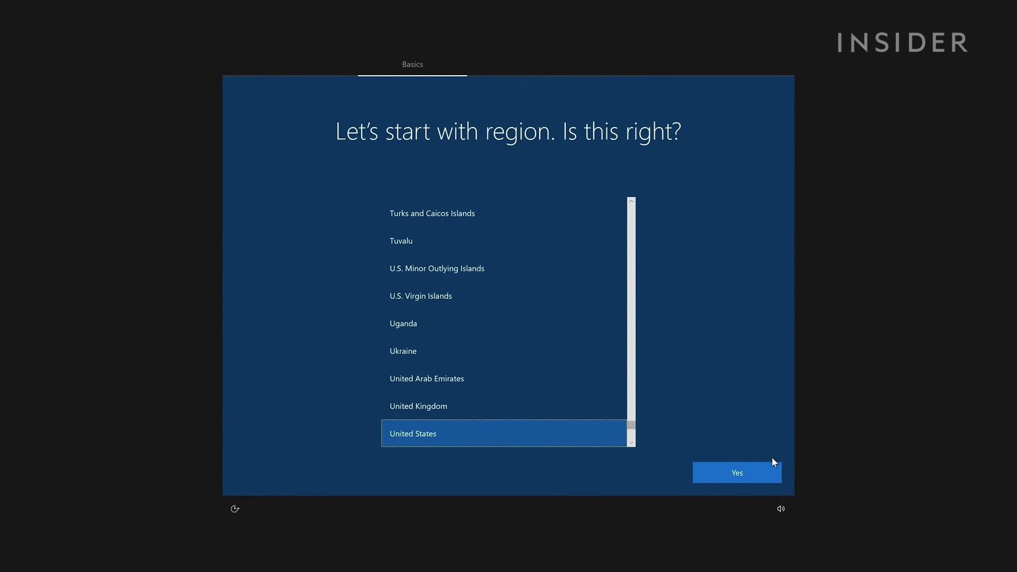
# Confirm United States region and US keyboard, skip a second layout, and choose limited offline setup
pyautogui.click(760, 473)
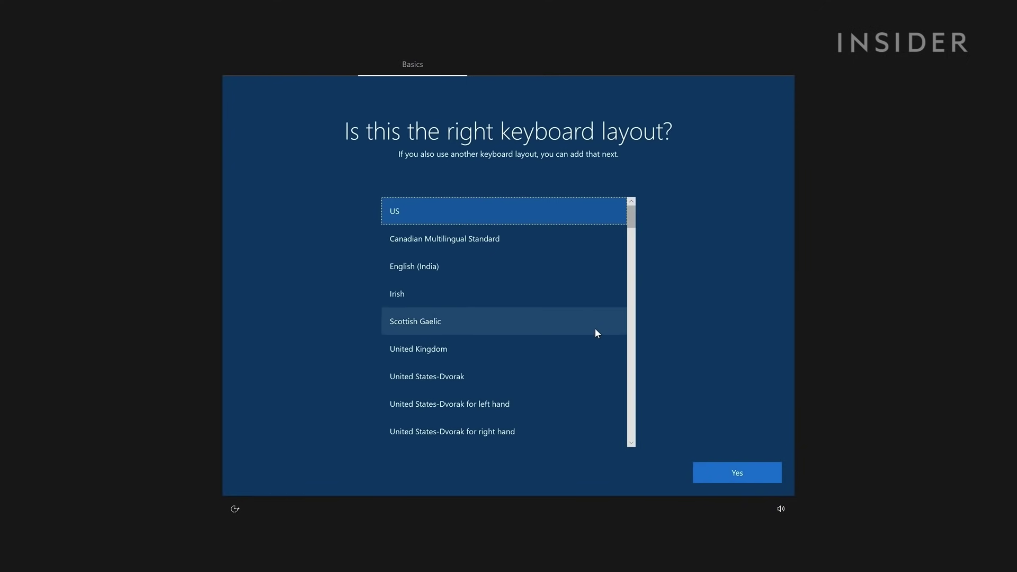
pyautogui.click(739, 479)
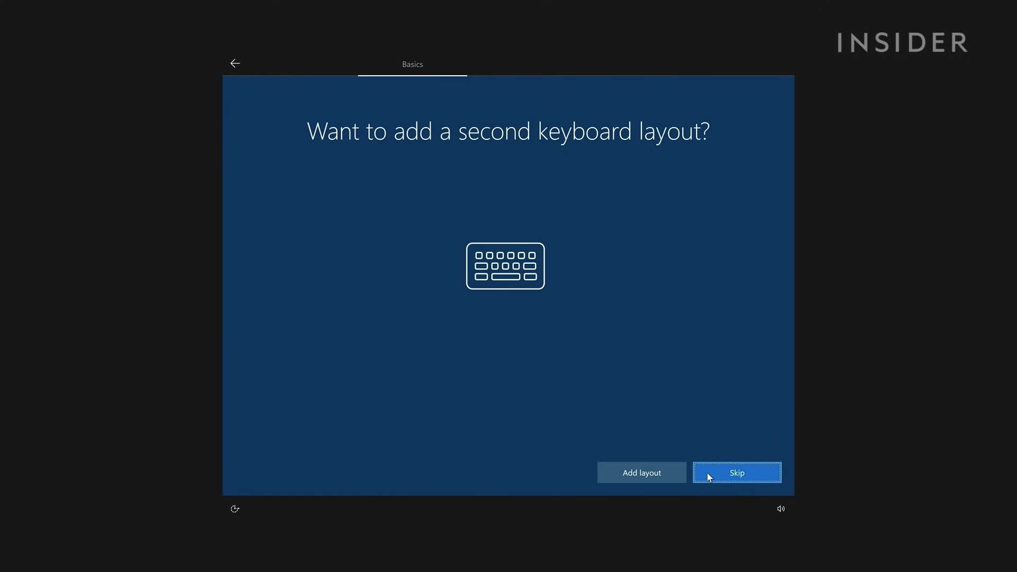
pyautogui.click(709, 476)
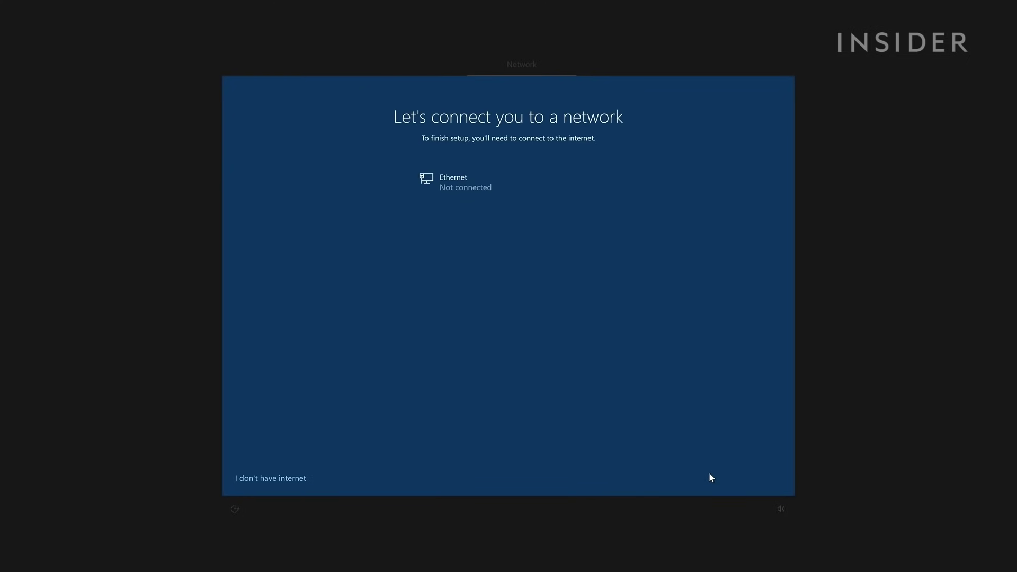
pyautogui.click(250, 482)
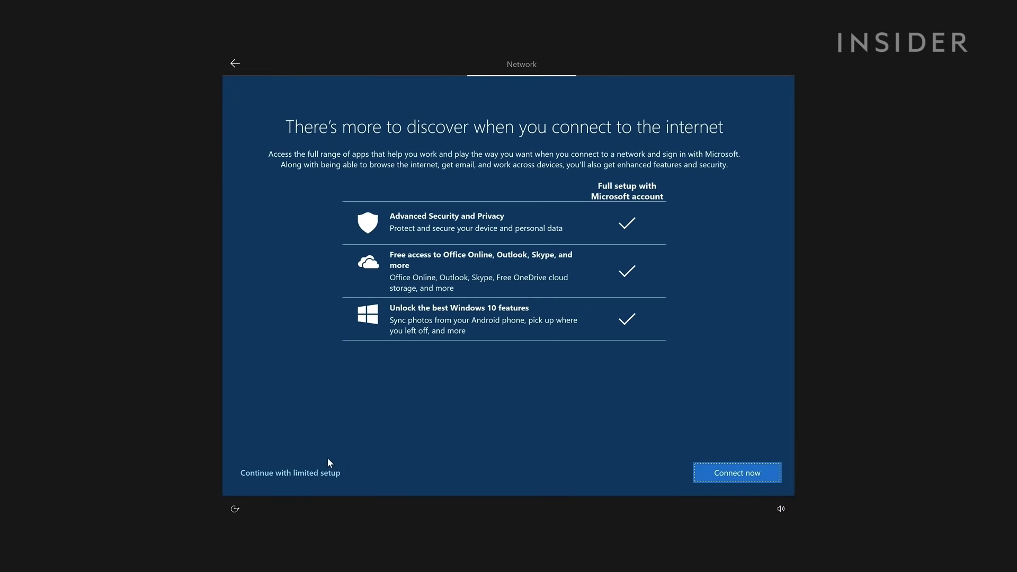
pyautogui.click(316, 475)
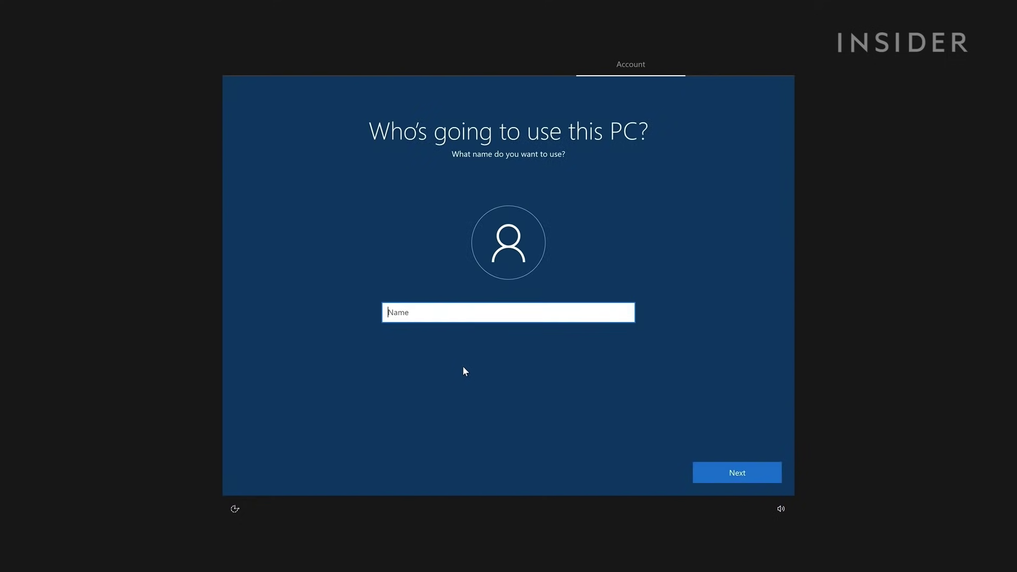
# Create the local account 'Insider' with a password entered and confirmed
pyautogui.write('Insider')
pyautogui.press('Return')
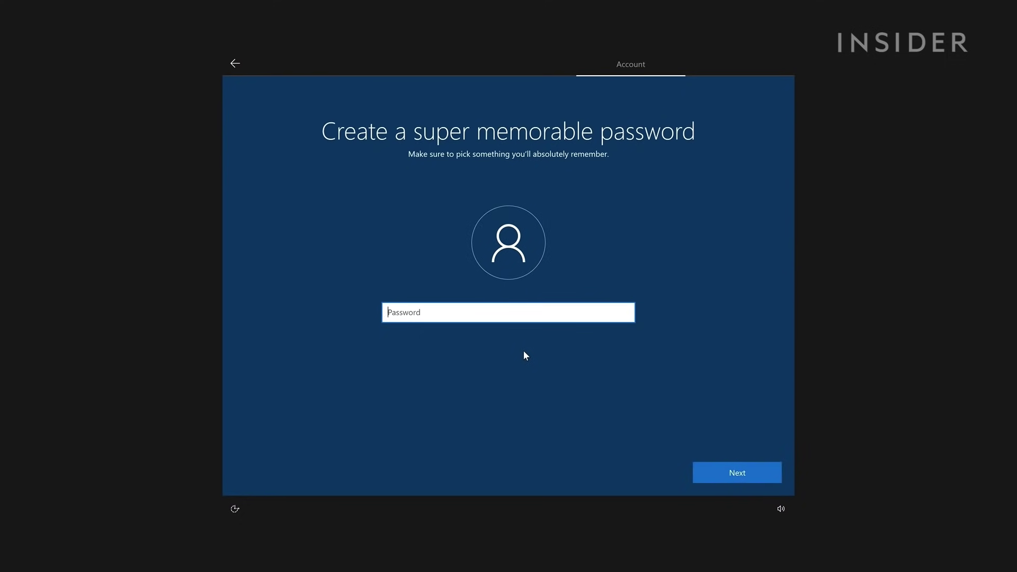
pyautogui.write('password')
pyautogui.press('Return')
pyautogui.write('password')
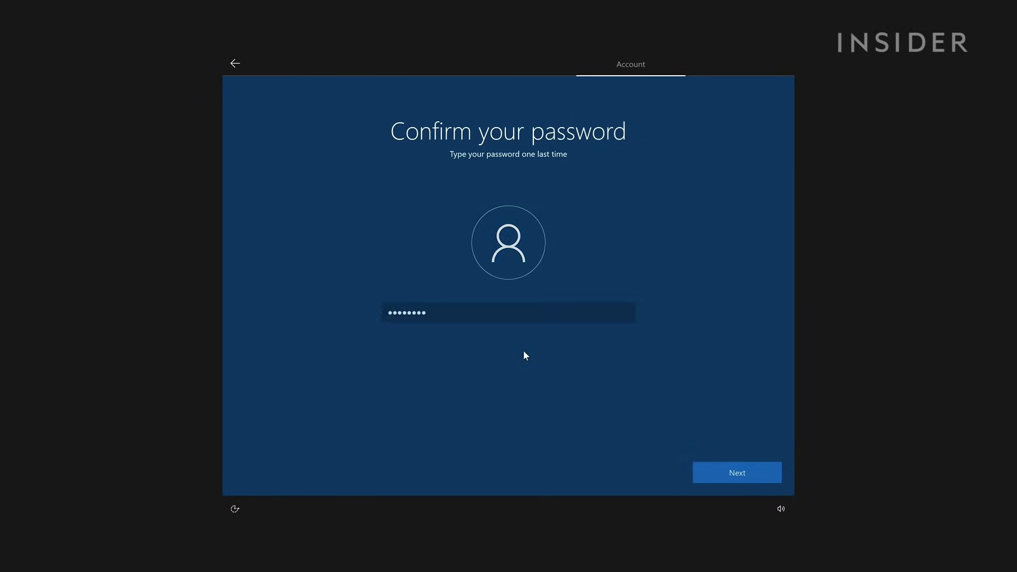
pyautogui.press('Return')
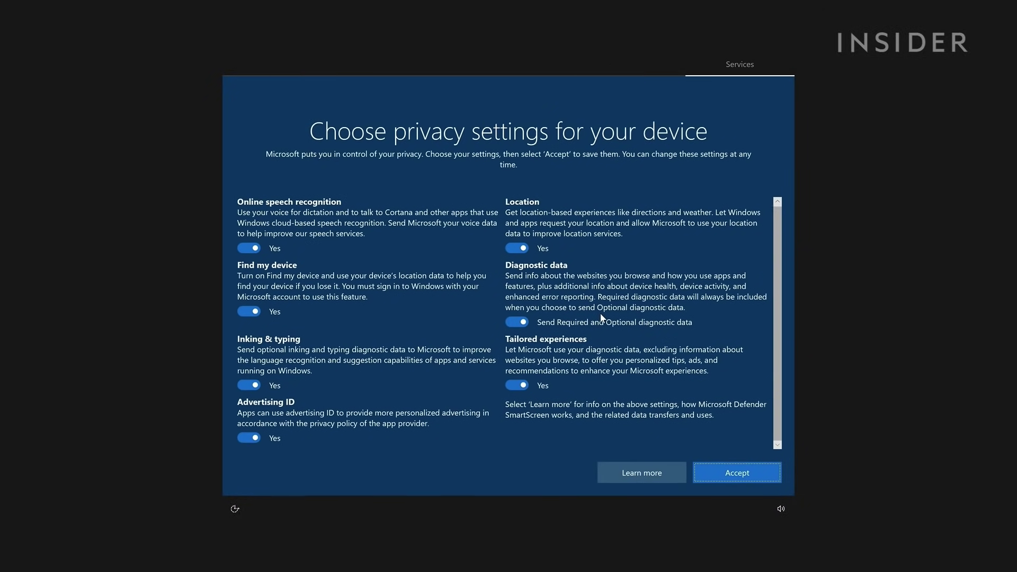
# Switch off location, tailored experiences, inking, advertising ID, Find my device and speech; diagnostics required only
pyautogui.click(519, 249)
pyautogui.click(517, 323)
pyautogui.click(526, 385)
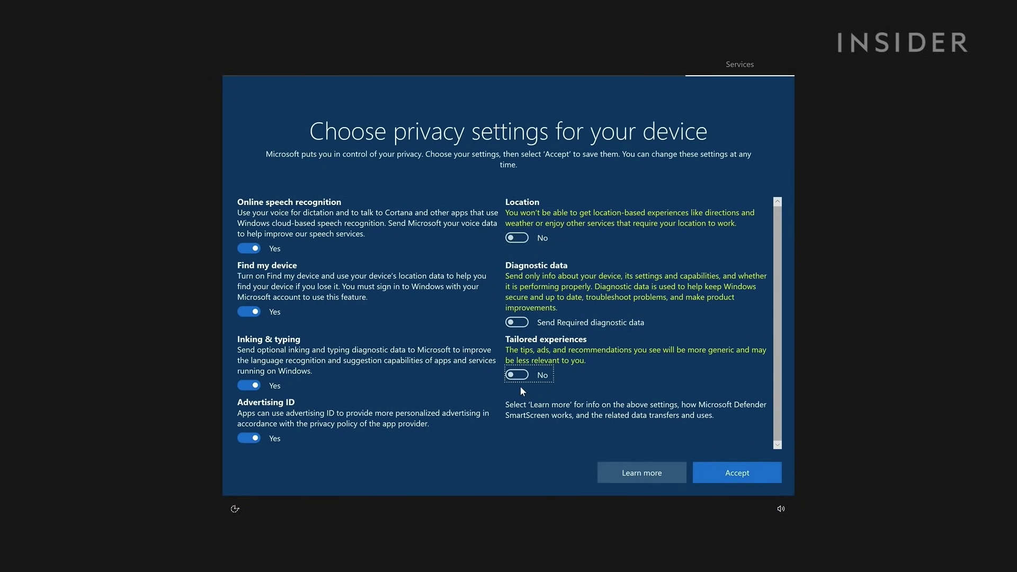
pyautogui.click(255, 388)
pyautogui.click(249, 428)
pyautogui.click(249, 313)
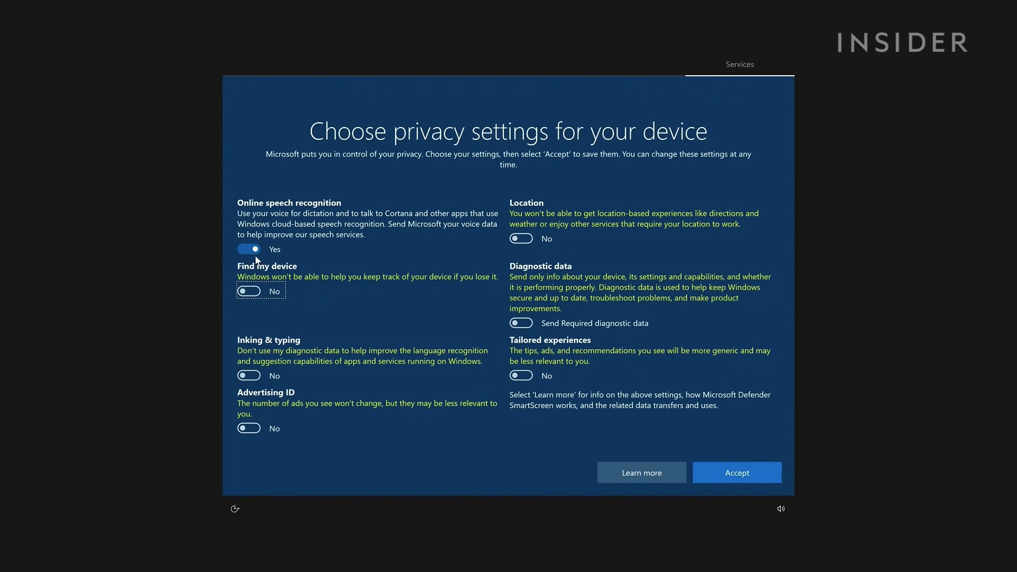
pyautogui.click(249, 249)
pyautogui.click(734, 468)
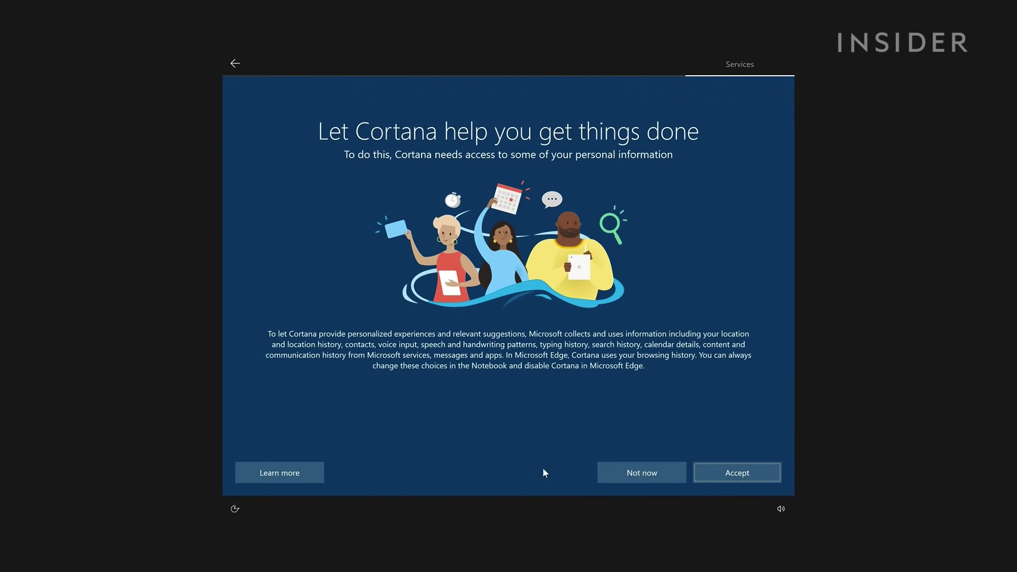